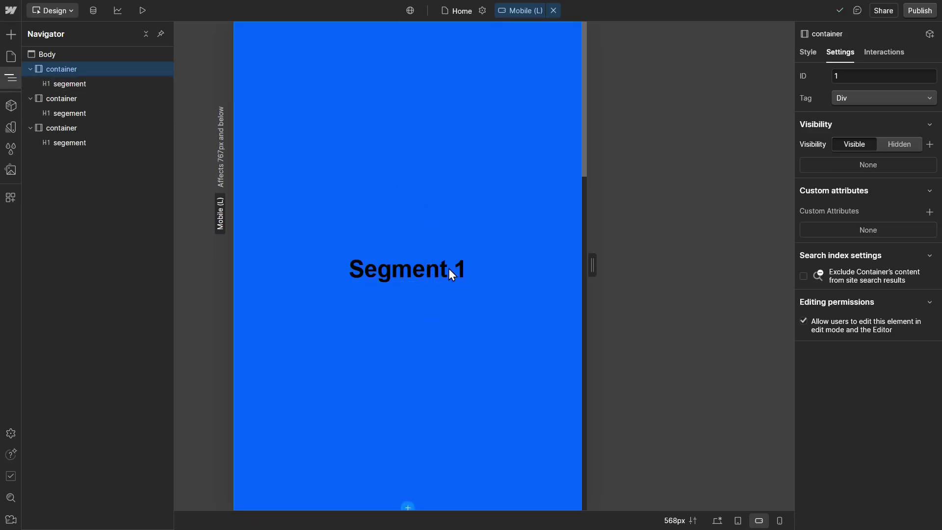
- Inspect the first section's ID value in the settings panel
scroll(455, 272, "down", 10)
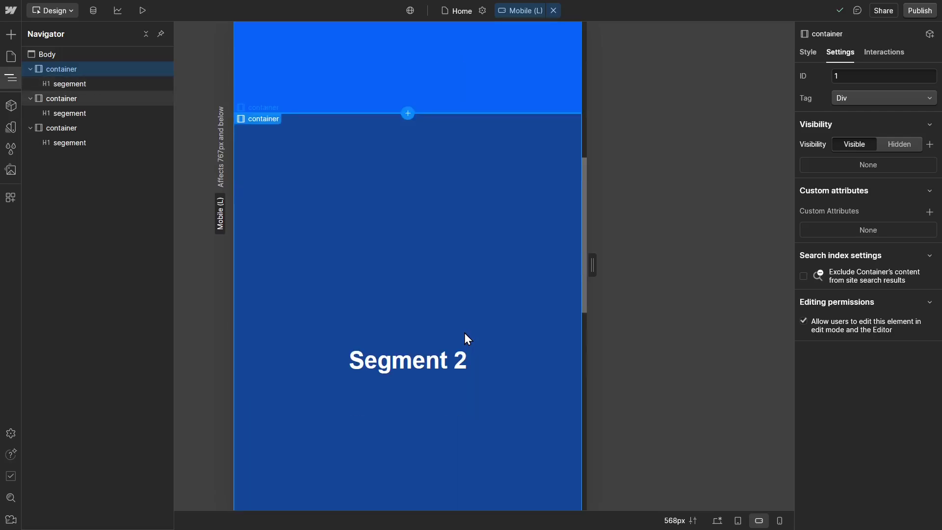
scroll(438, 300, "down", 10)
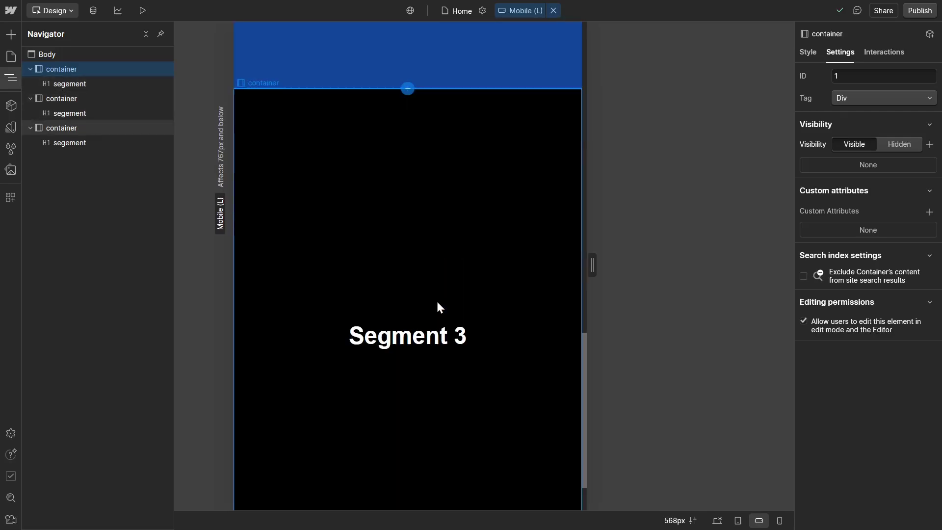
scroll(443, 322, "up", 20)
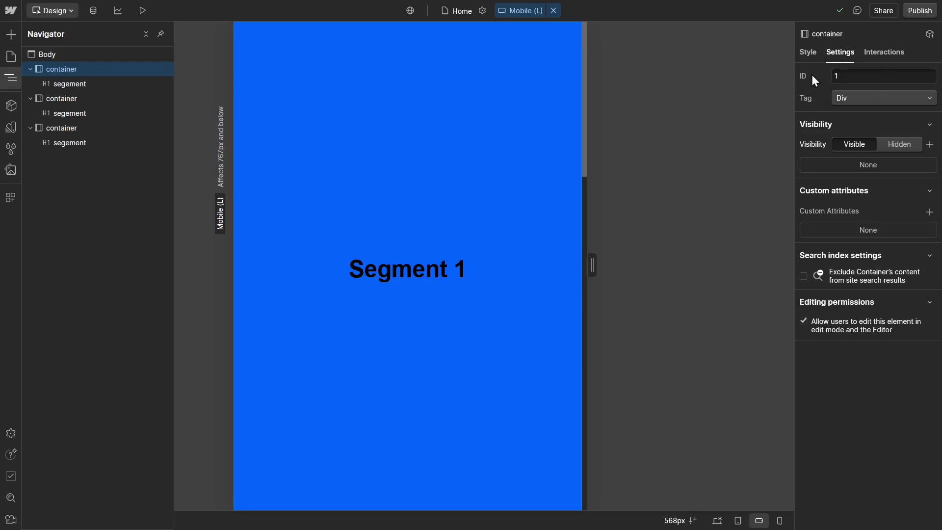
left_click(863, 75)
scroll(484, 275, "down", 8)
scroll(478, 282, "down", 6)
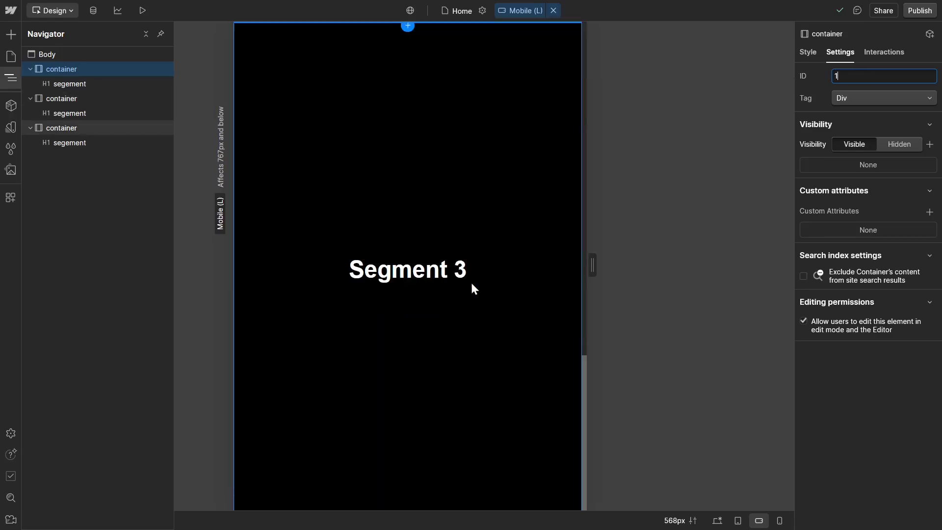
scroll(470, 285, "up", 12)
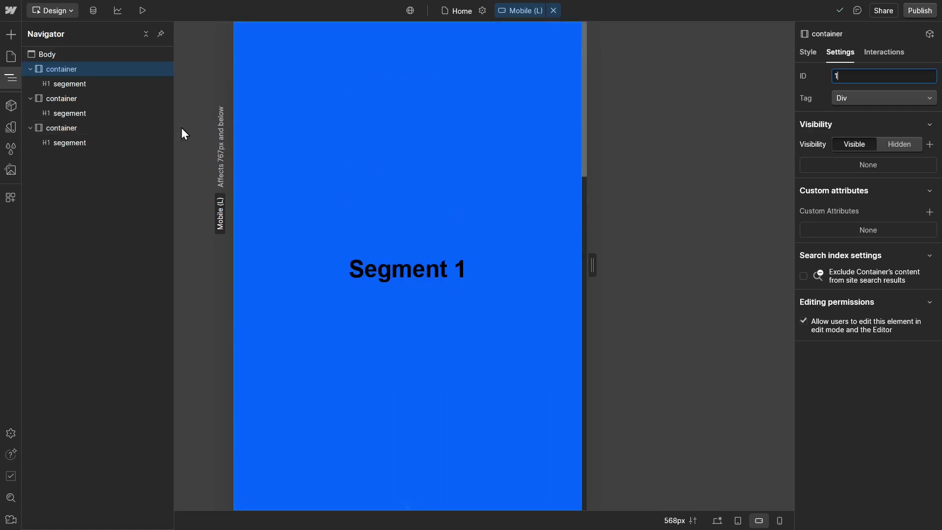
- Add a Dropdown element to the body and move it to the top, above Segment 1
left_click(47, 54)
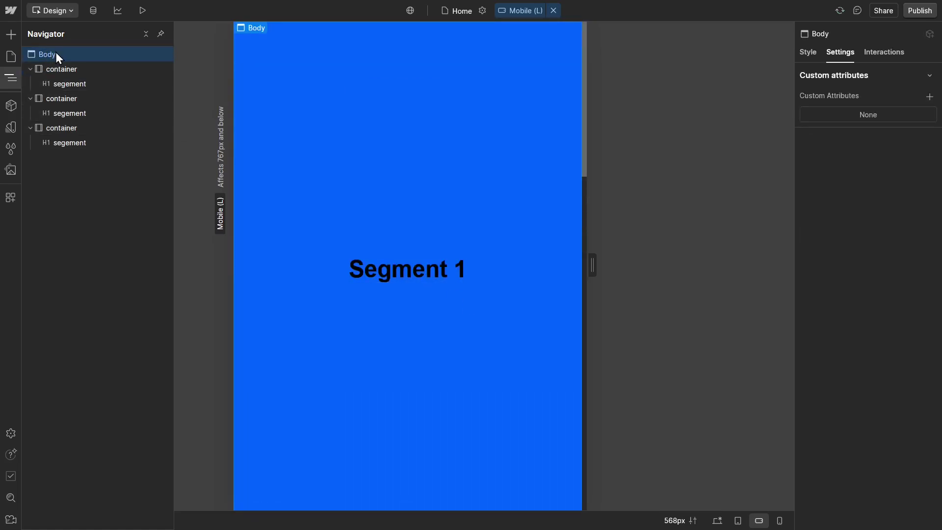
left_click(8, 34)
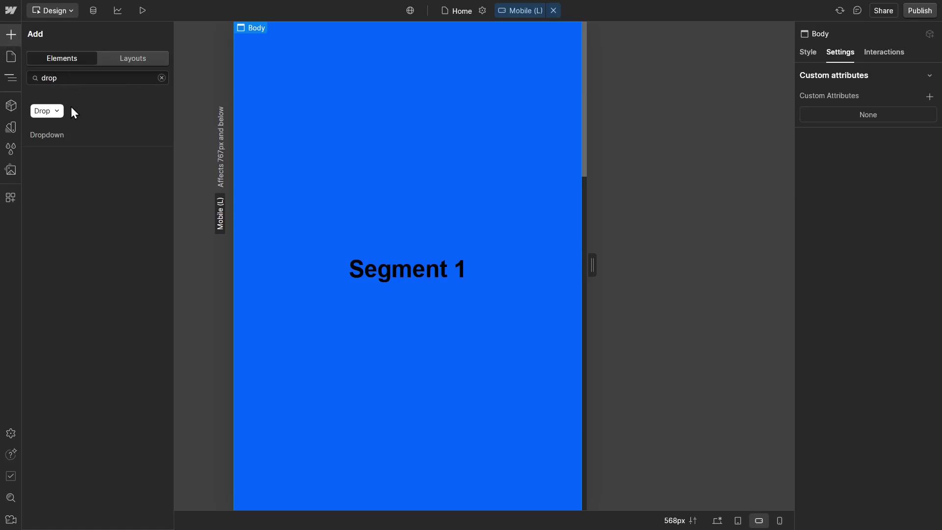
left_click(55, 118)
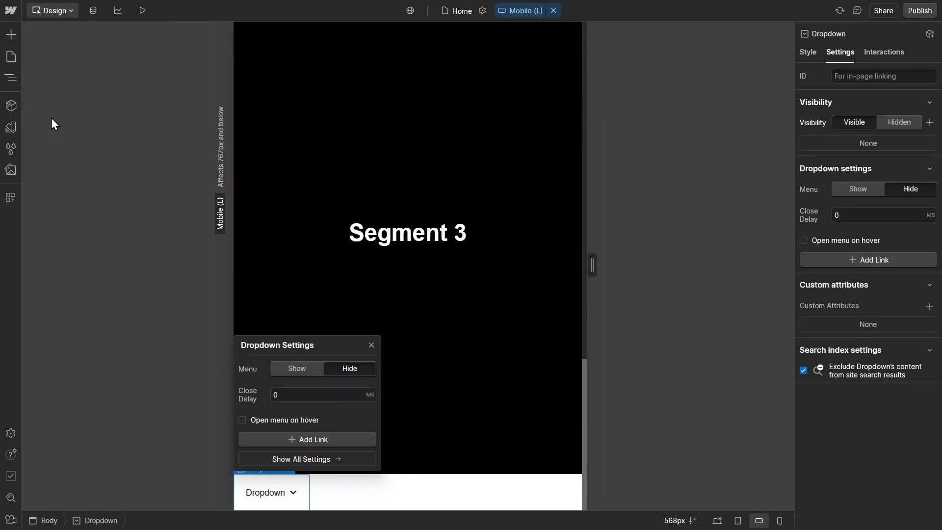
left_click(11, 77)
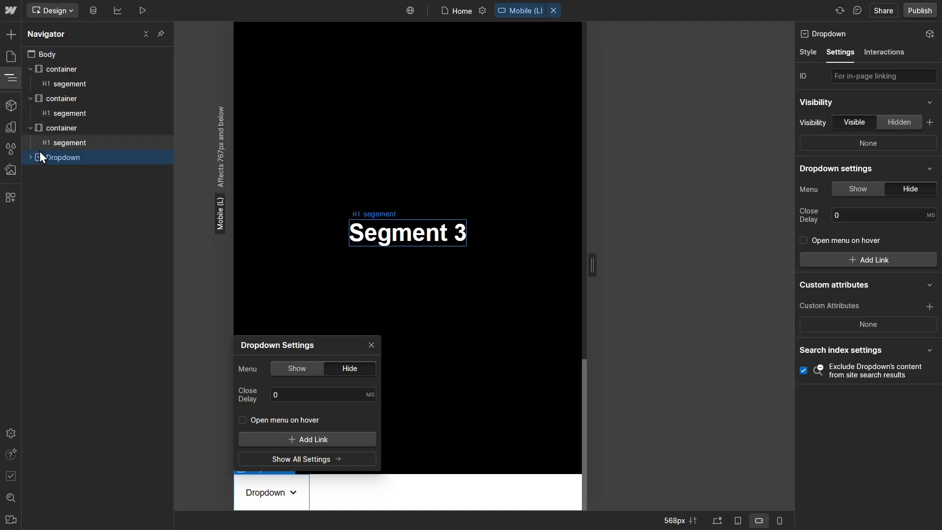
left_click_drag(51, 161, 55, 59)
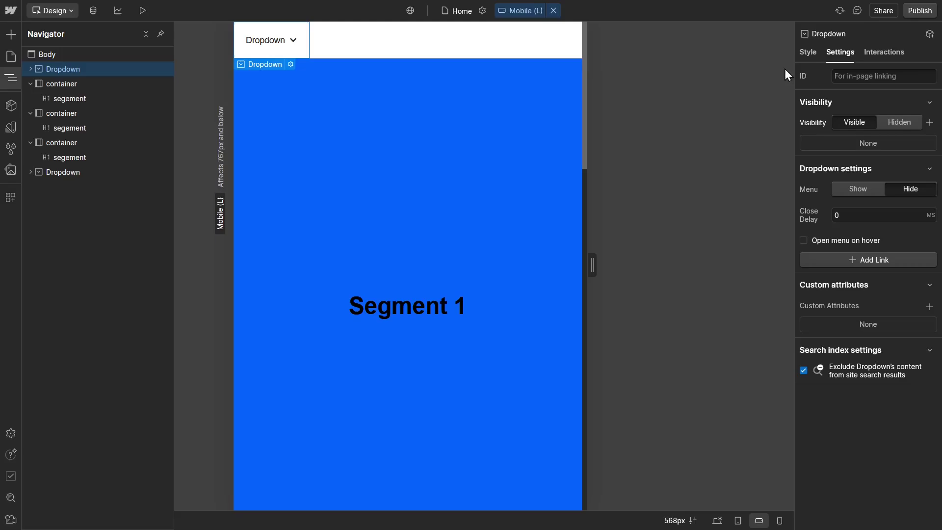
- Set the Dropdown's width to 100% in the Style tab
left_click(802, 57)
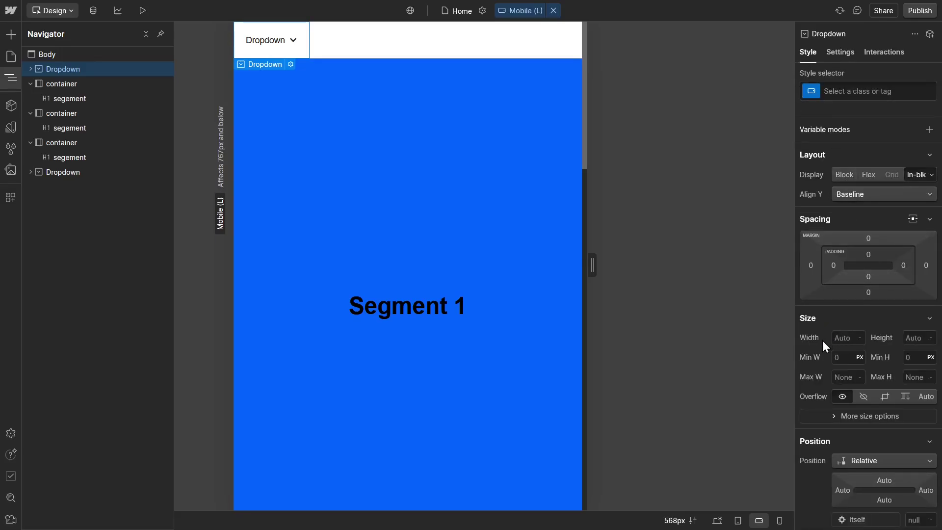
left_click(849, 339)
type("100%")
key("Return")
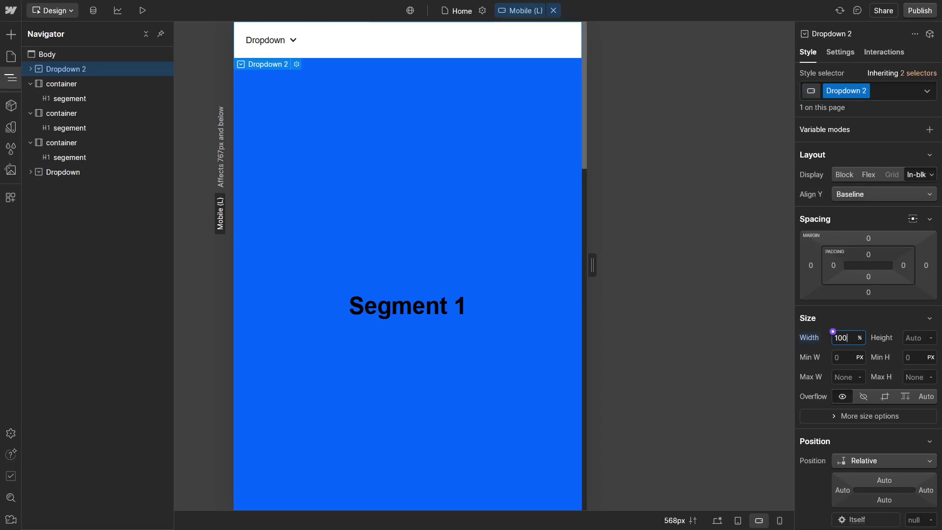
- Set the Dropdown Toggle's width to 100%, then reselect Dropdown 2
left_click(29, 70)
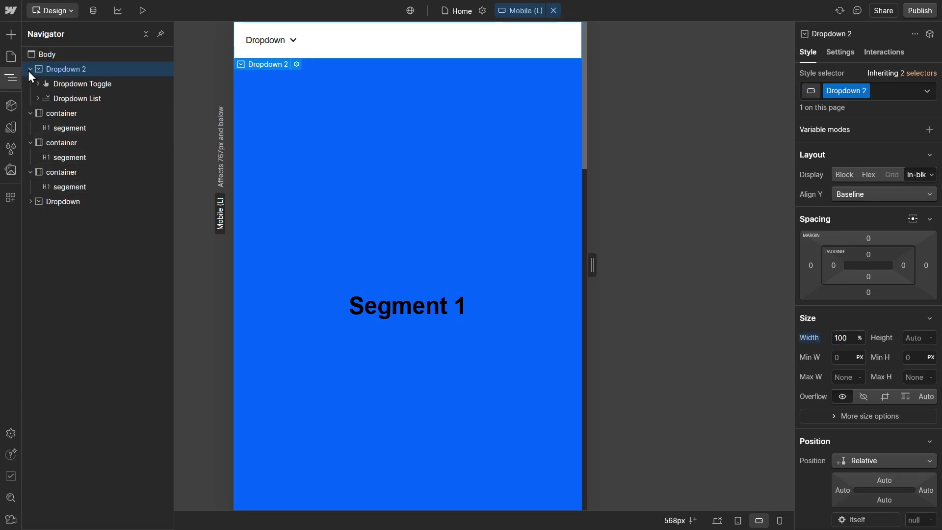
left_click(59, 83)
left_click(851, 335)
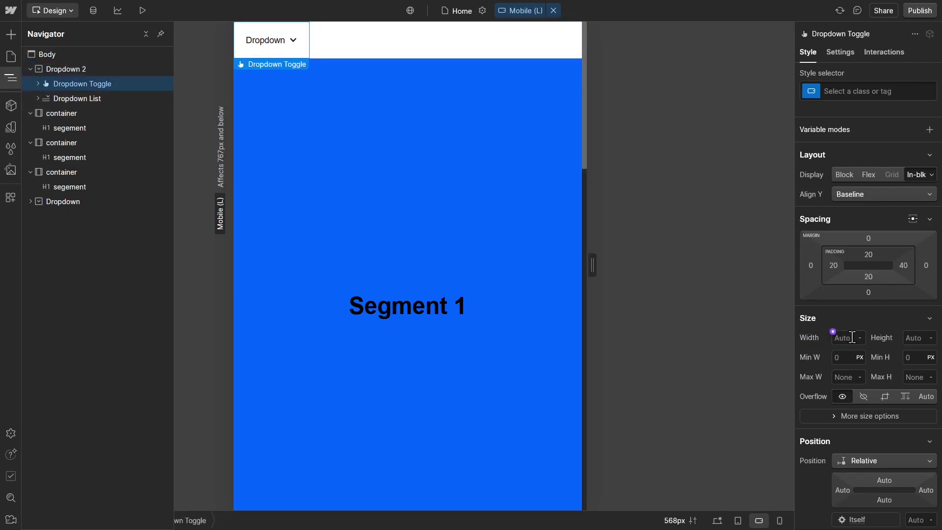
type("100%")
key("Return")
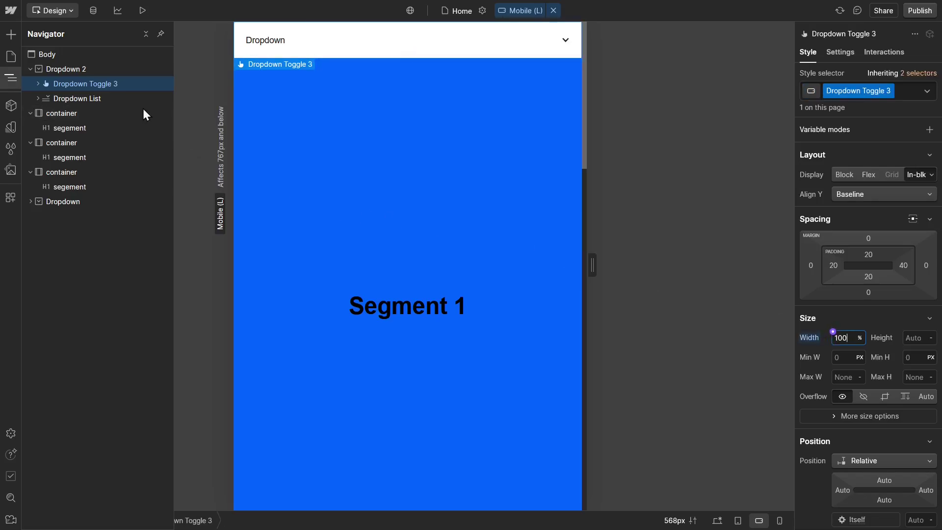
left_click(66, 68)
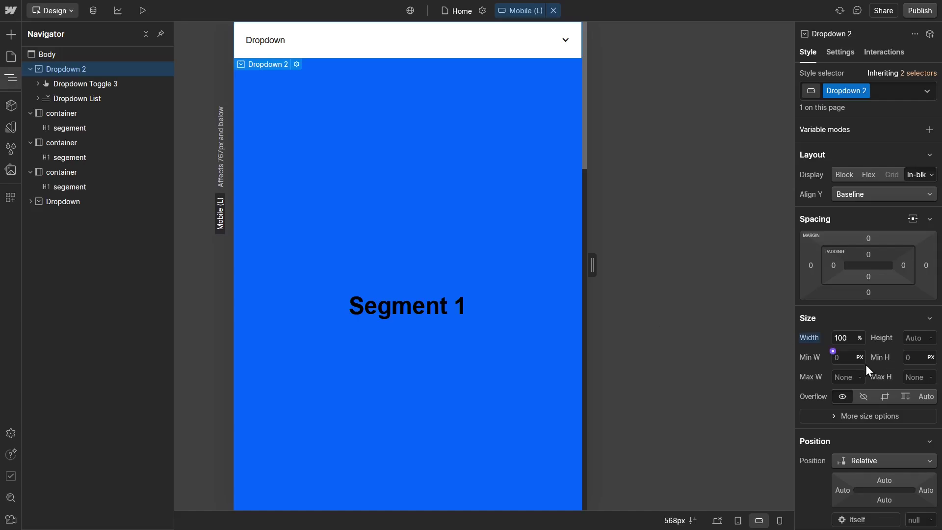
- Make the dropdown sticky with a top offset of 0
scroll(866, 364, "down", 2)
left_click(863, 388)
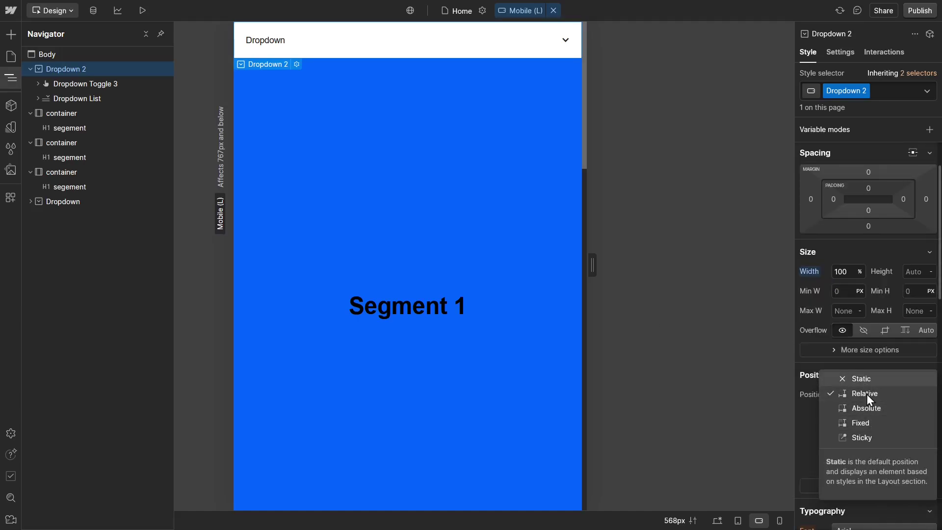
left_click(863, 437)
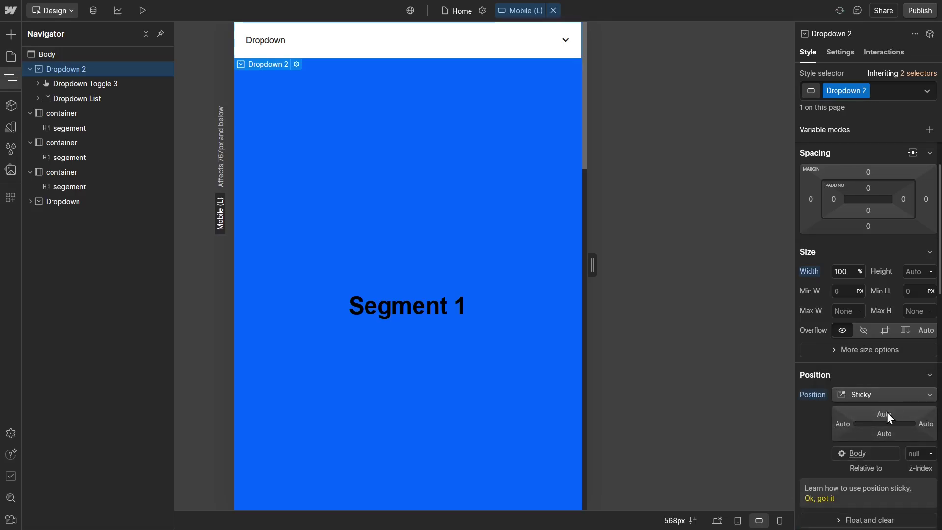
left_click(883, 414)
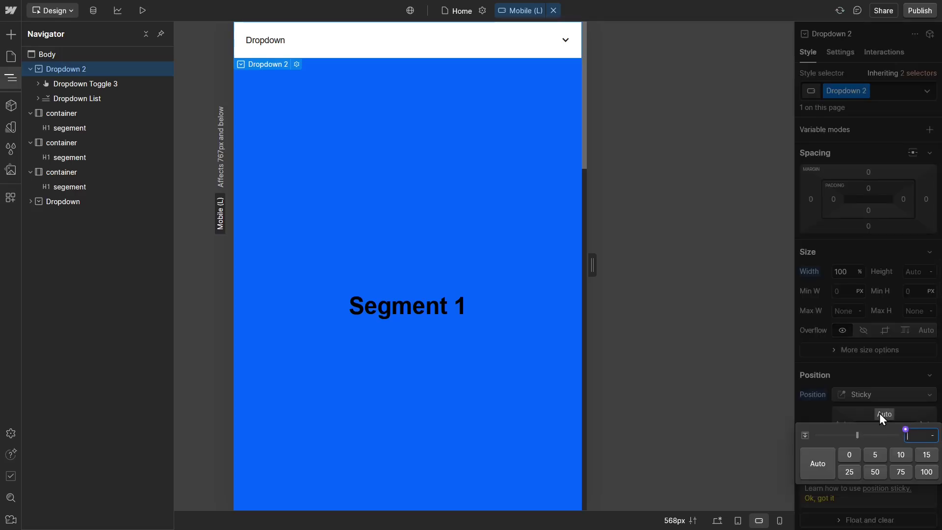
left_click(849, 454)
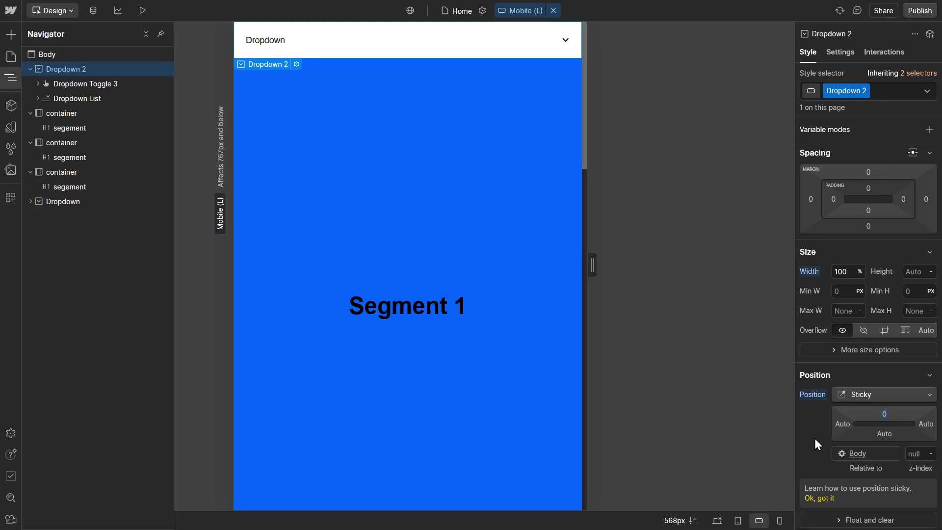
- Give the dropdown a pure white #ffffff background
scroll(805, 446, "down", 5)
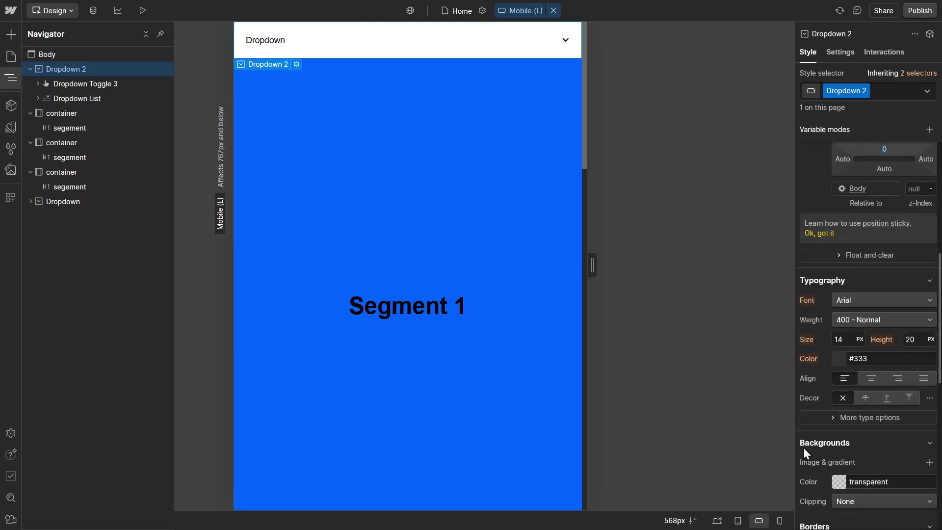
scroll(803, 452, "down", 1)
left_click(839, 416)
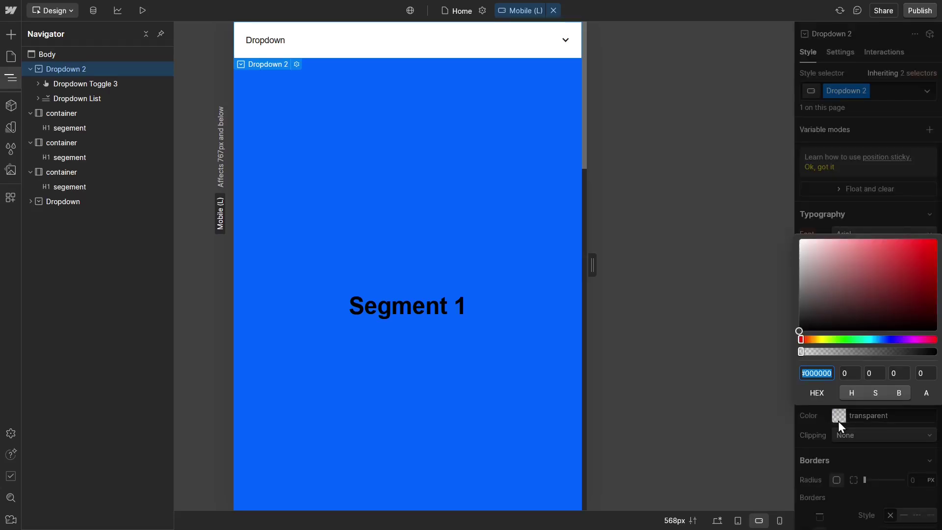
left_click_drag(819, 245, 790, 236)
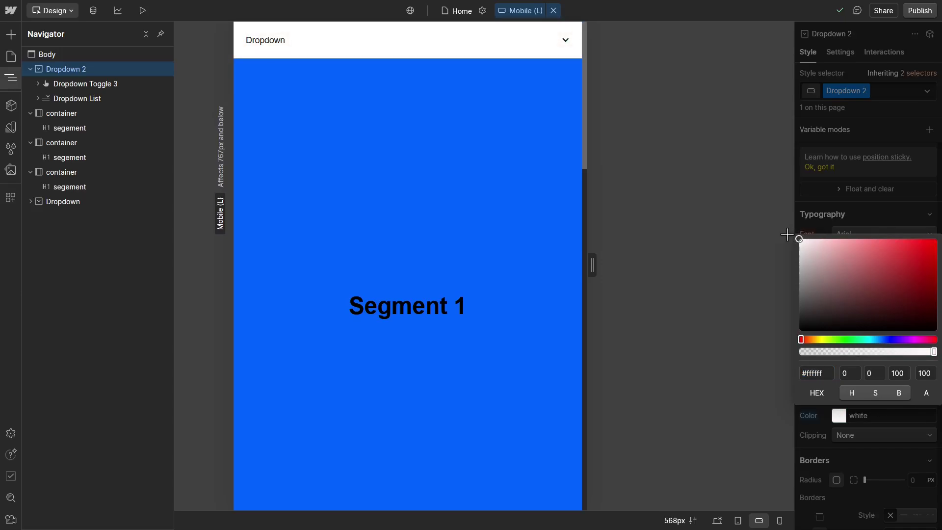
left_click(882, 216)
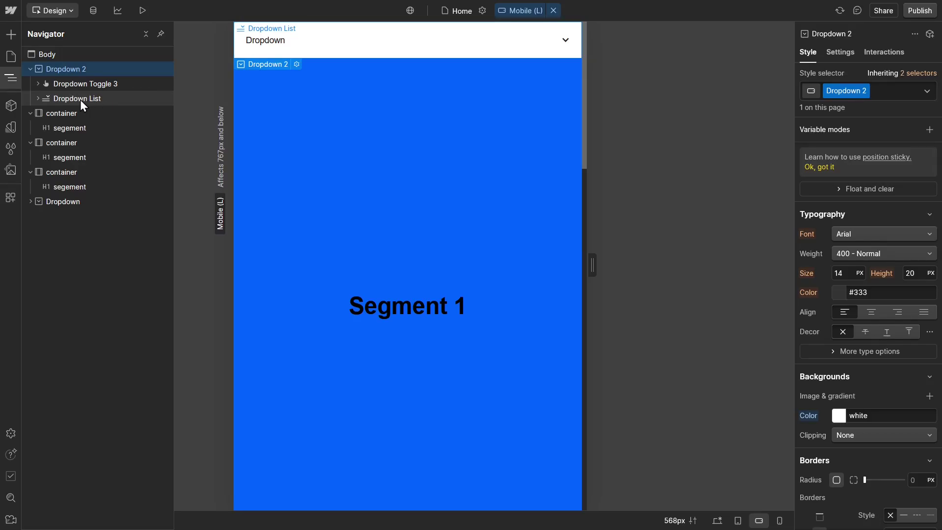
- Set the Dropdown List's Menu setting to Show so Link 1–3 appear
left_click(55, 101)
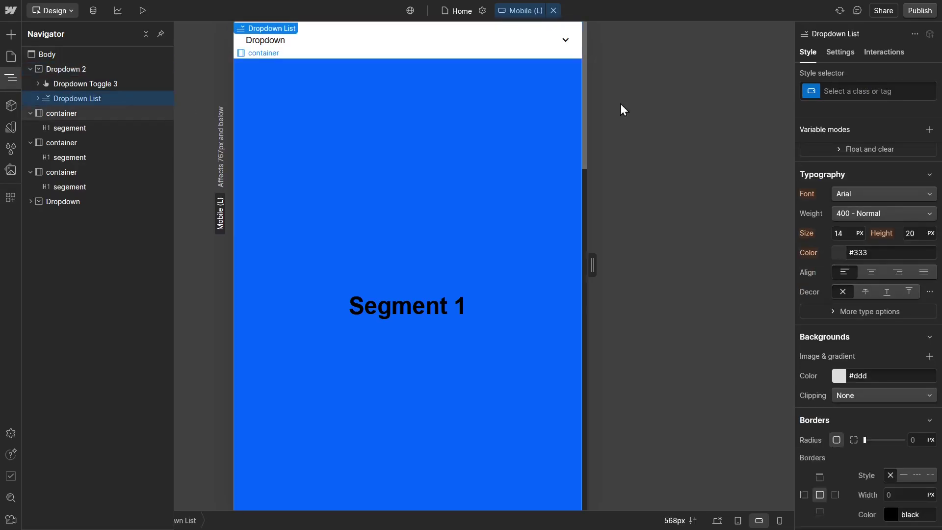
left_click(845, 55)
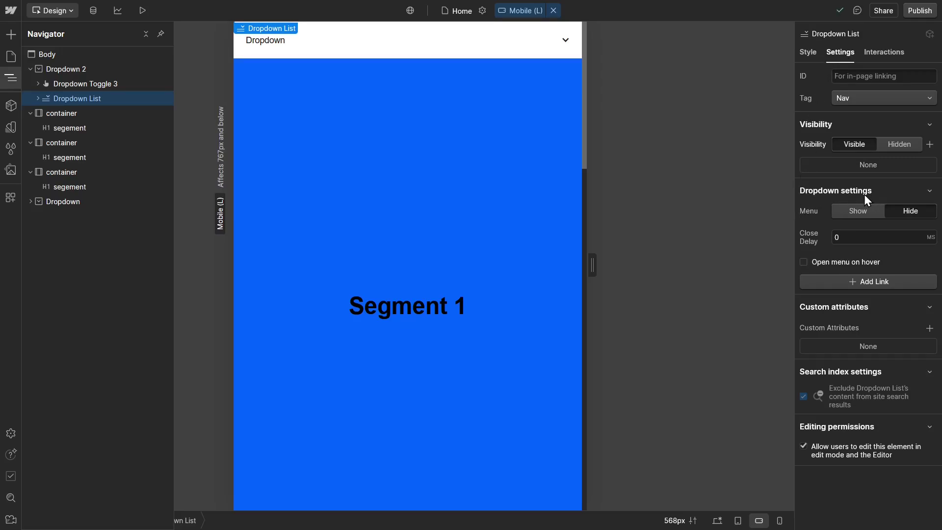
left_click(849, 216)
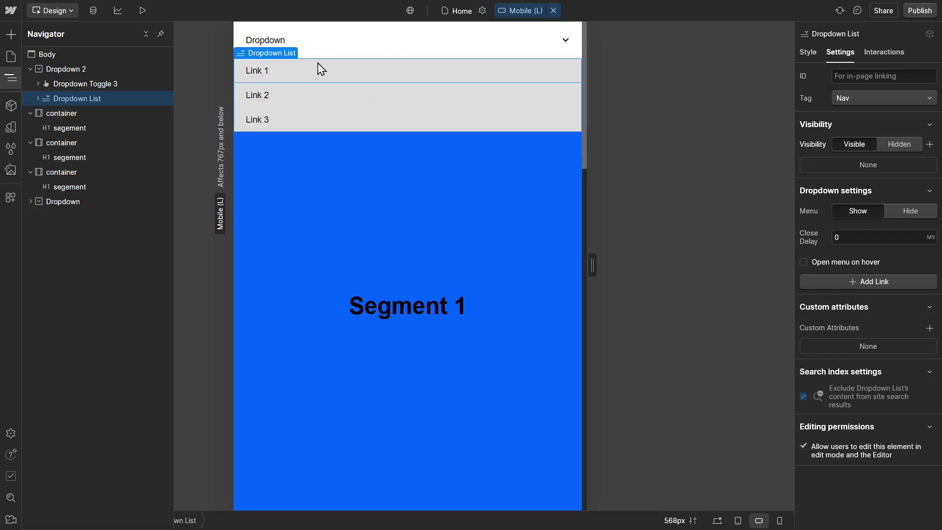
- Duplicate the third Dropdown Link twice, then delete both copies, leaving Link 1–3
left_click(38, 99)
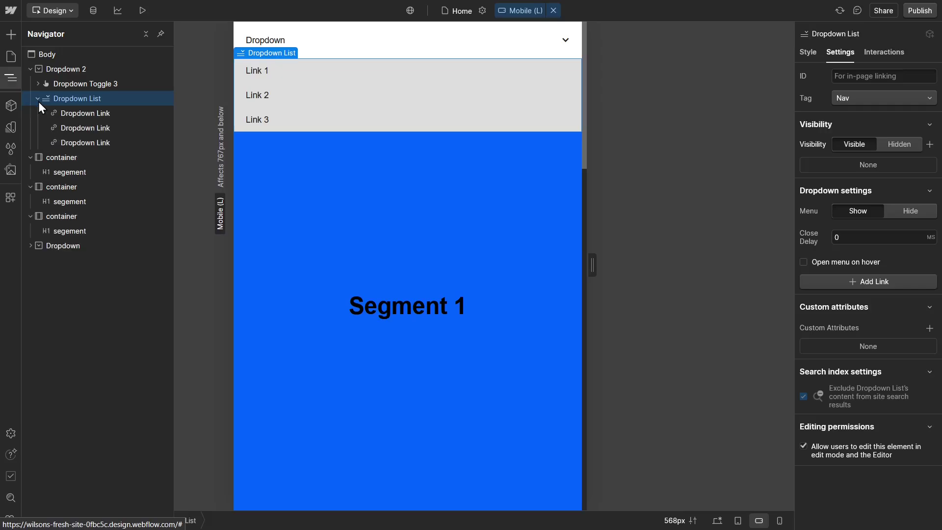
left_click(68, 115)
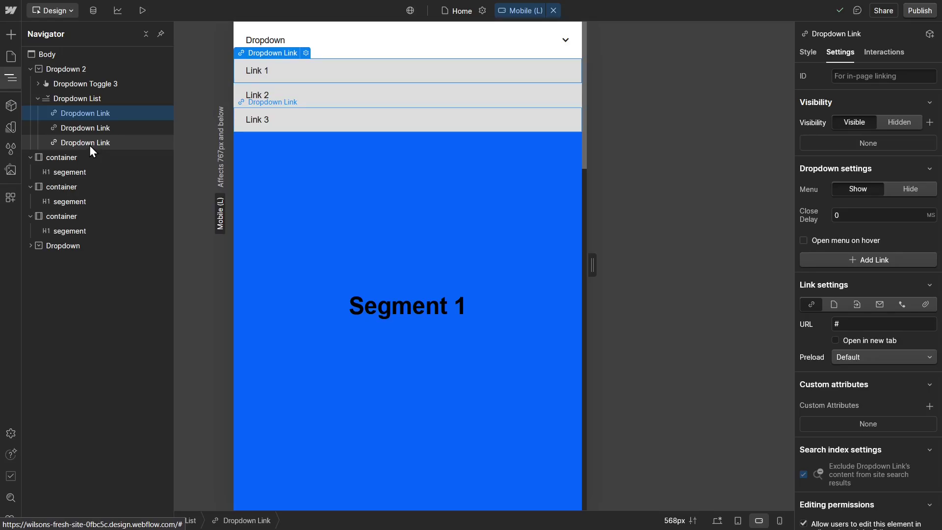
left_click(87, 142)
key("ctrl+d")
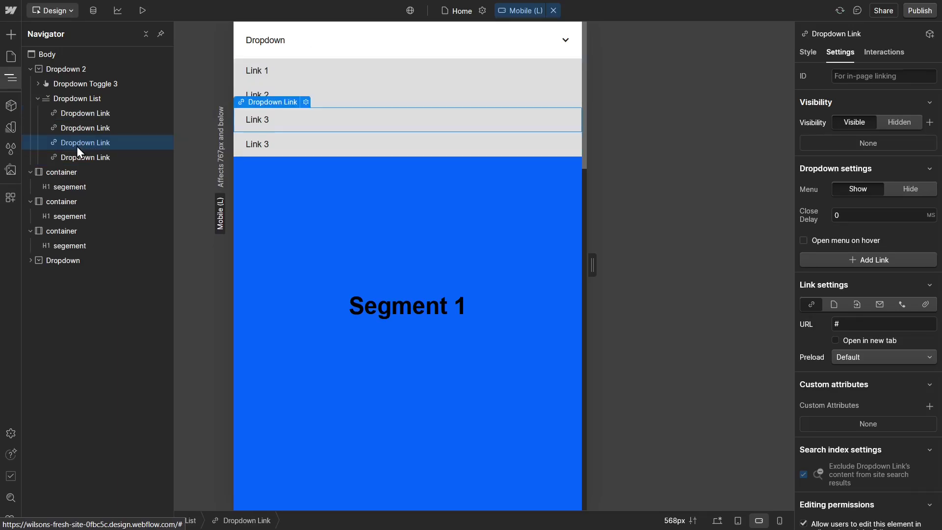
key("ctrl+d")
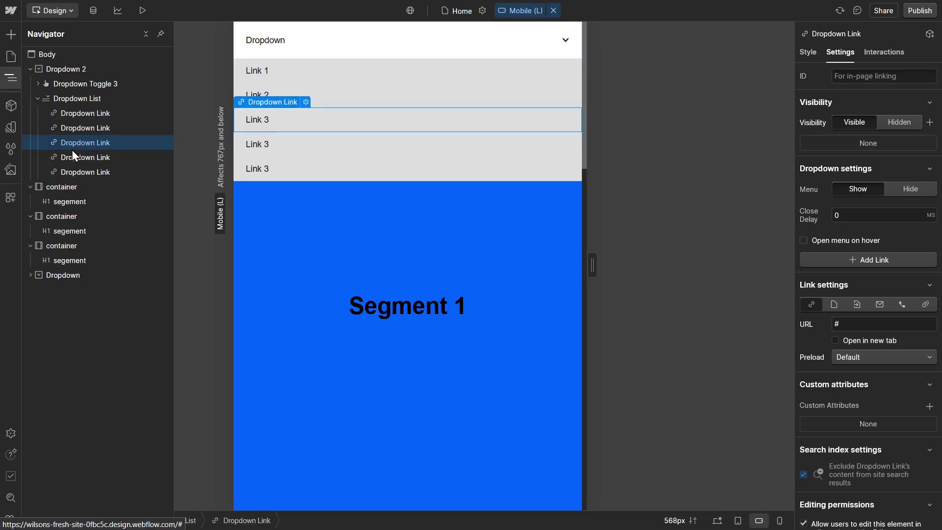
left_click(85, 176)
key("Delete")
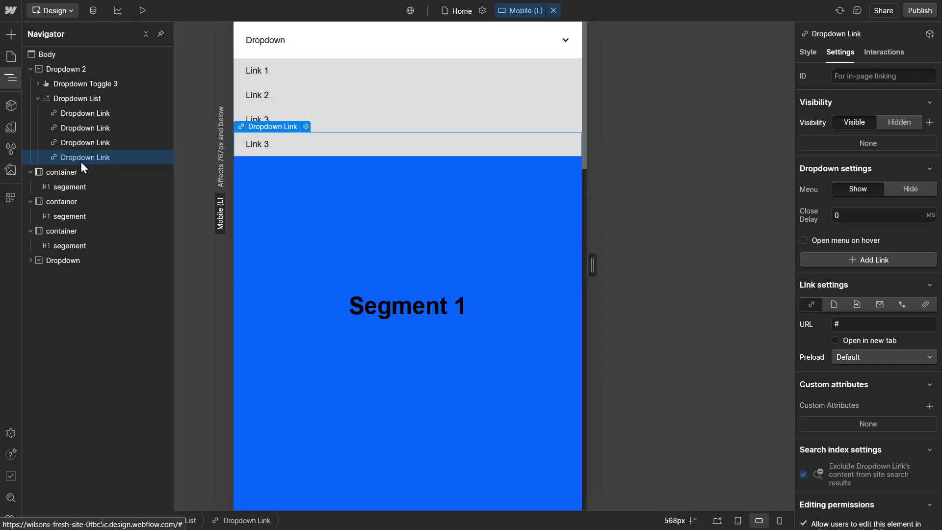
key("Delete")
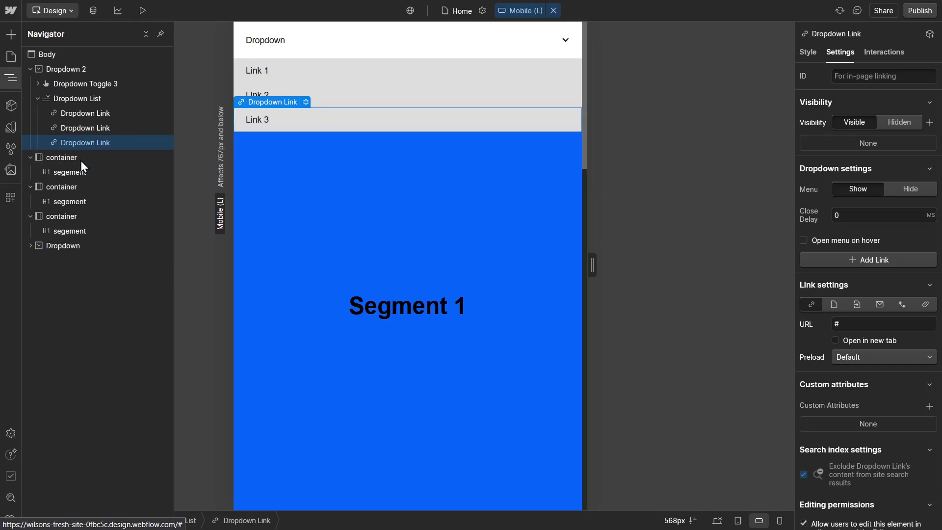
- Point Link 1 to page section 1
left_click(110, 118)
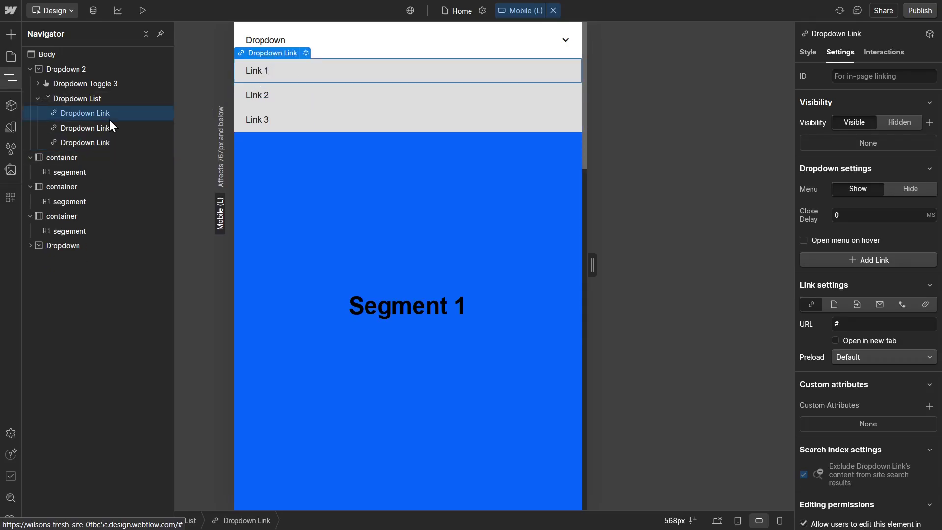
left_click(334, 81)
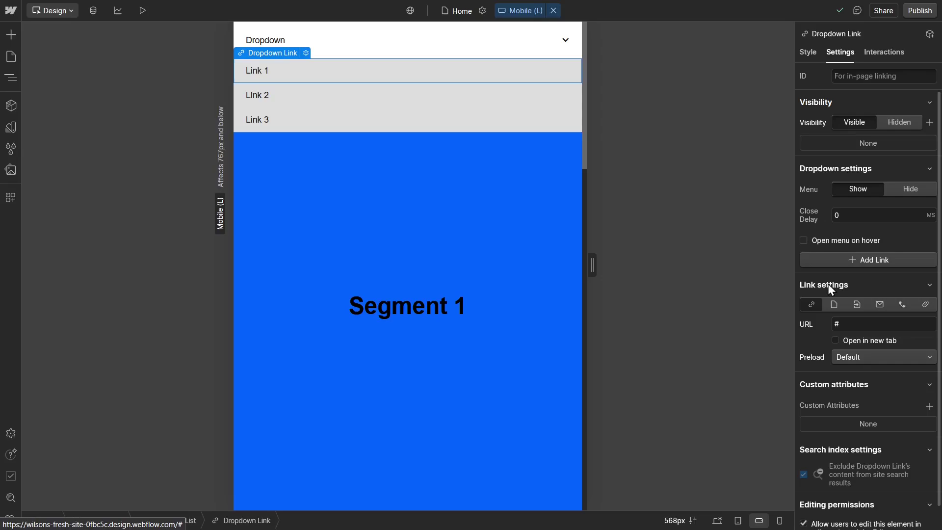
left_click(856, 305)
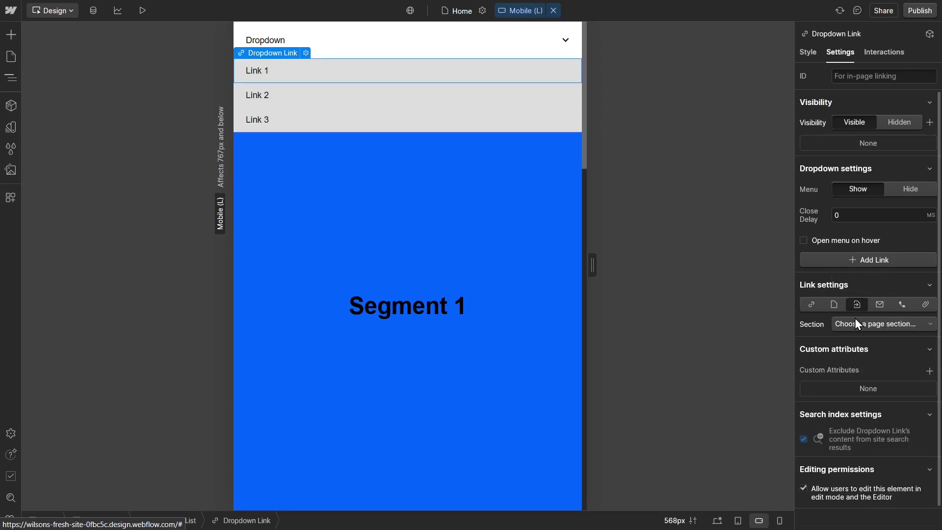
left_click(858, 326)
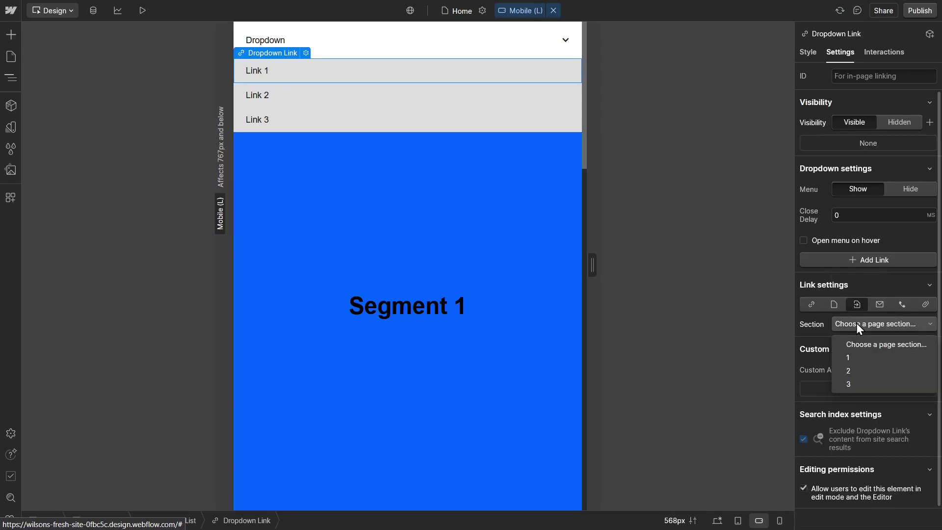
left_click(852, 358)
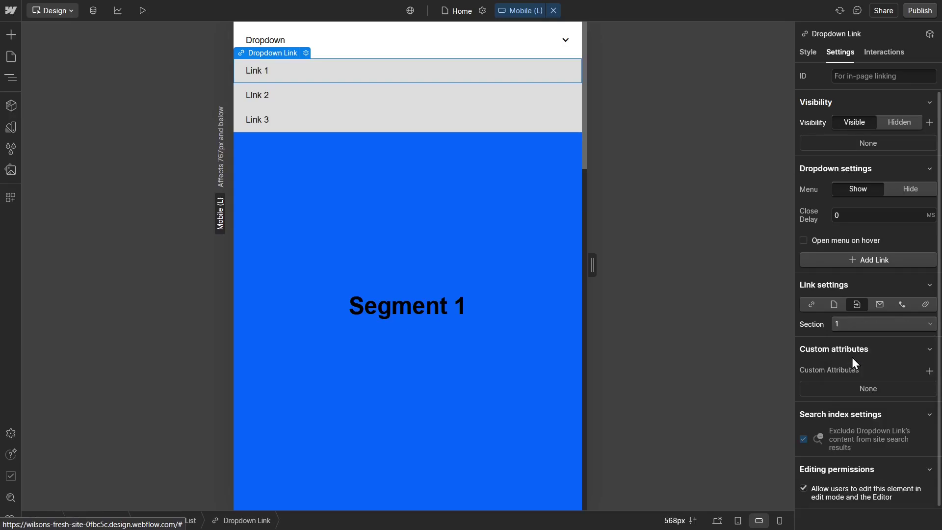
- Point Link 2 to page section 2
left_click(399, 104)
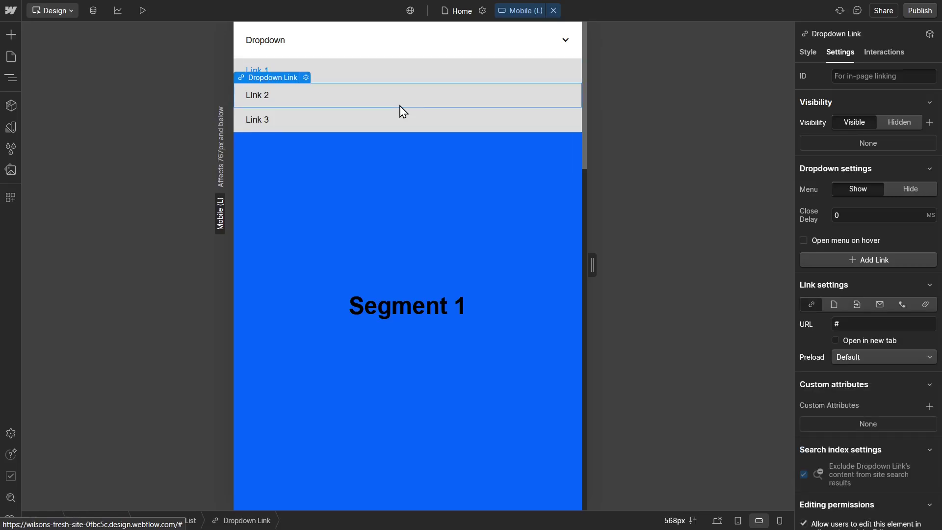
left_click(858, 303)
left_click(867, 325)
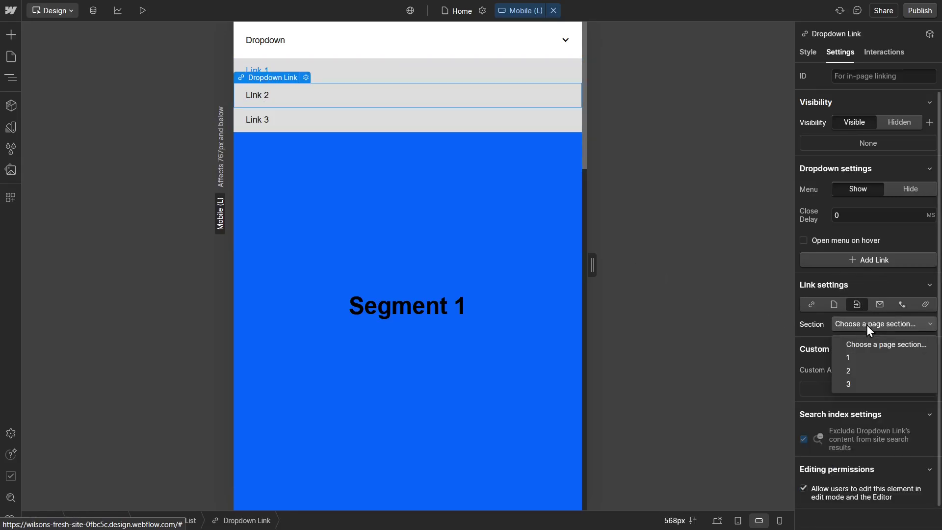
left_click(856, 371)
- Point Link 3 to page section 3
left_click(375, 120)
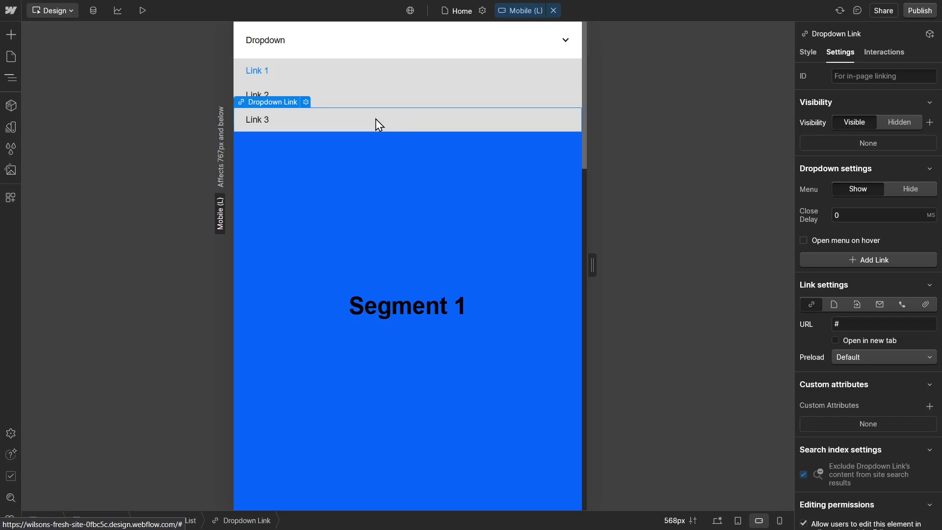
left_click(856, 305)
left_click(861, 325)
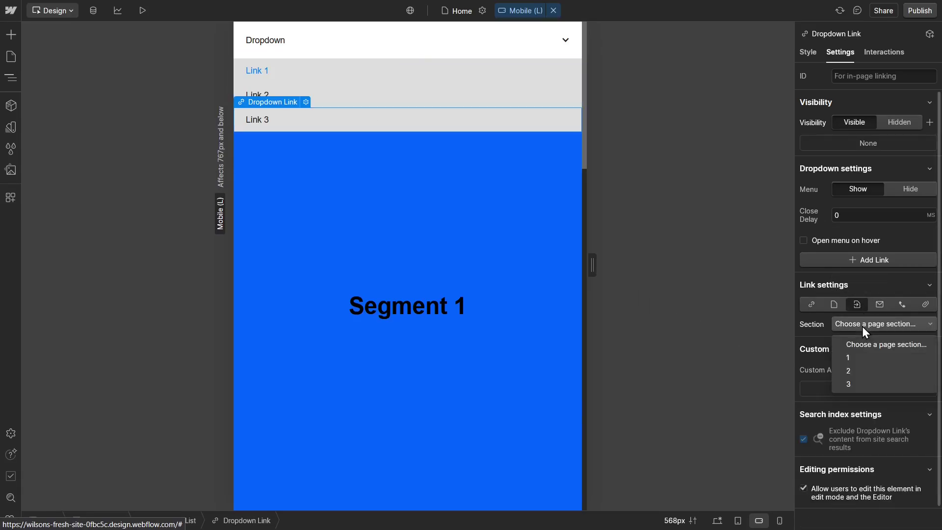
left_click(845, 385)
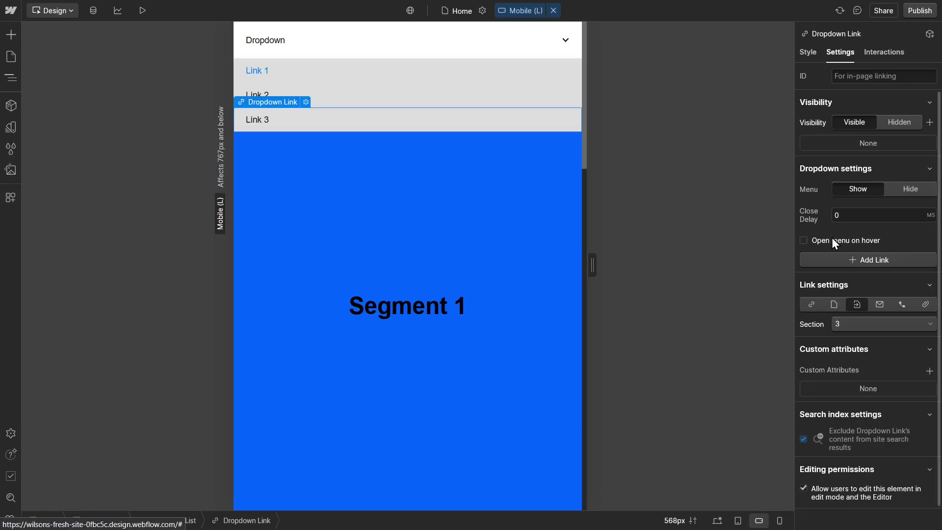
- Relabel Link 1 as 'Segment 1' and copy that text
left_click(260, 72)
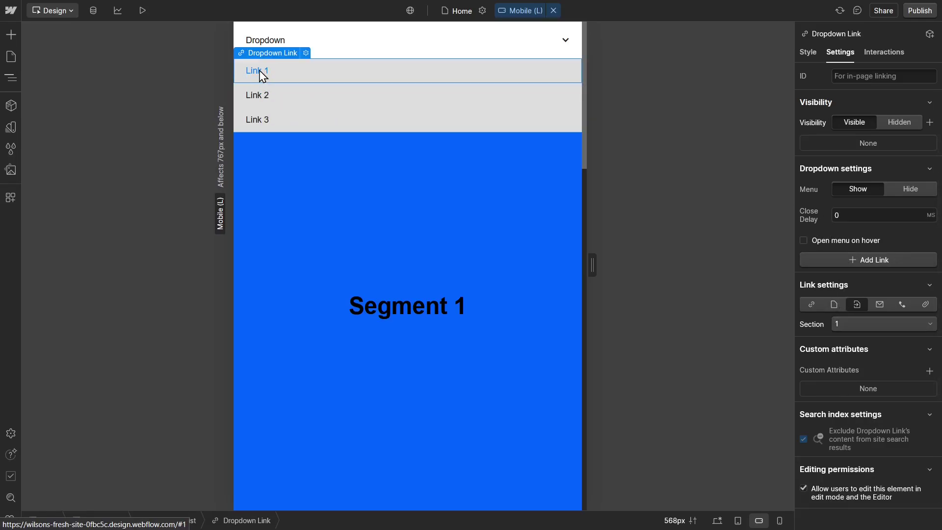
double_click(259, 70)
double_click(259, 70)
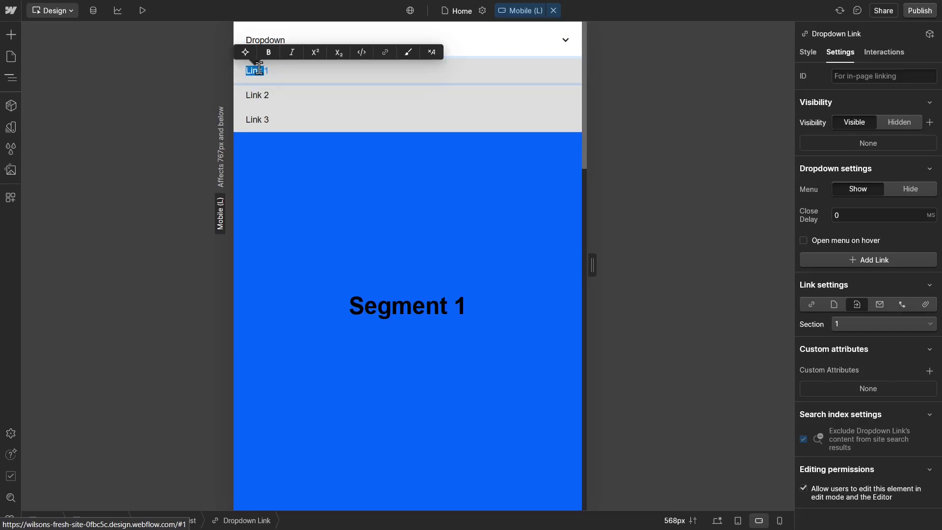
triple_click(259, 70)
type("Seg")
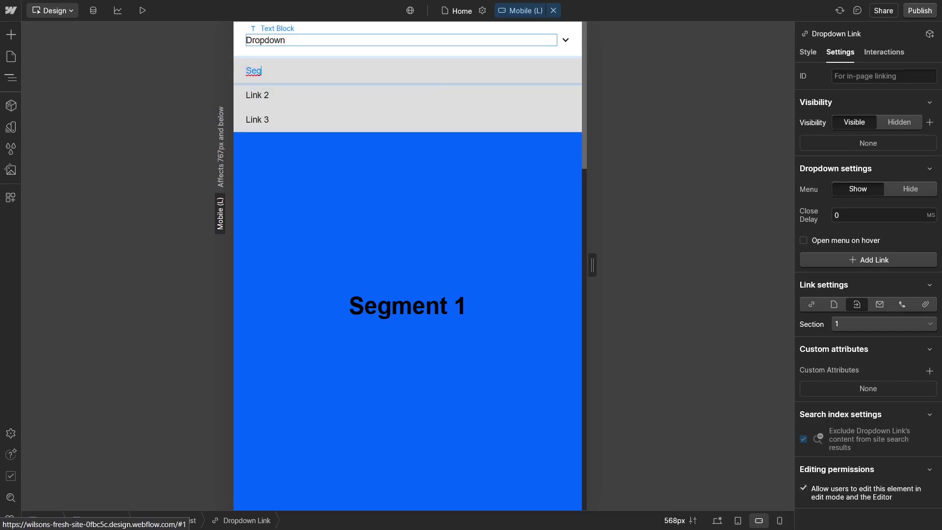
type("ment 1")
key("ctrl+a")
key("ctrl+c")
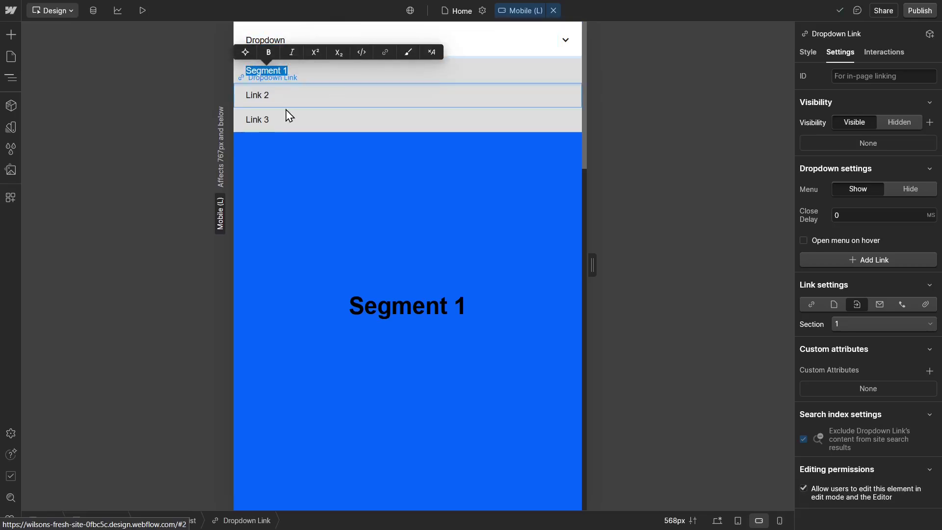
- Relabel the second link as 'Segment 2'
double_click(265, 97)
key("ctrl+v")
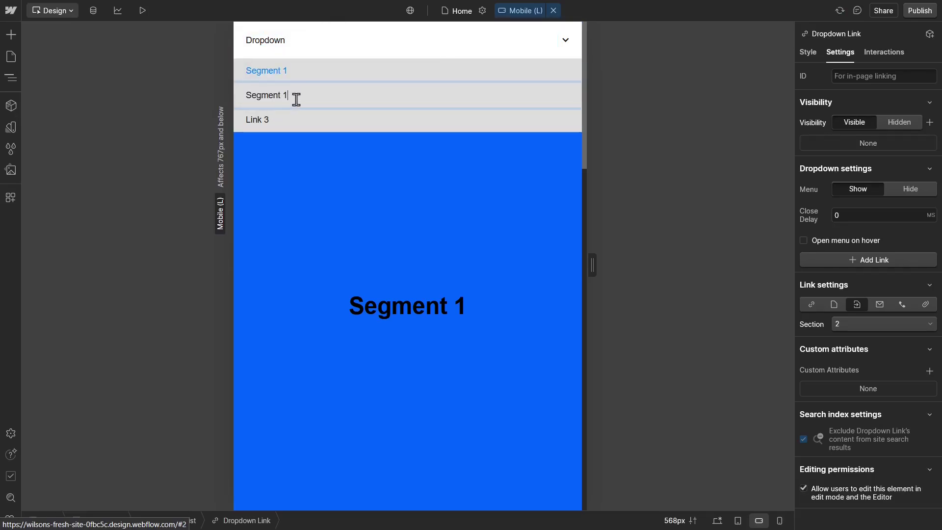
key("BackSpace")
type("2")
- Relabel the third link as 'Segment 3'
left_click(260, 122)
double_click(260, 122)
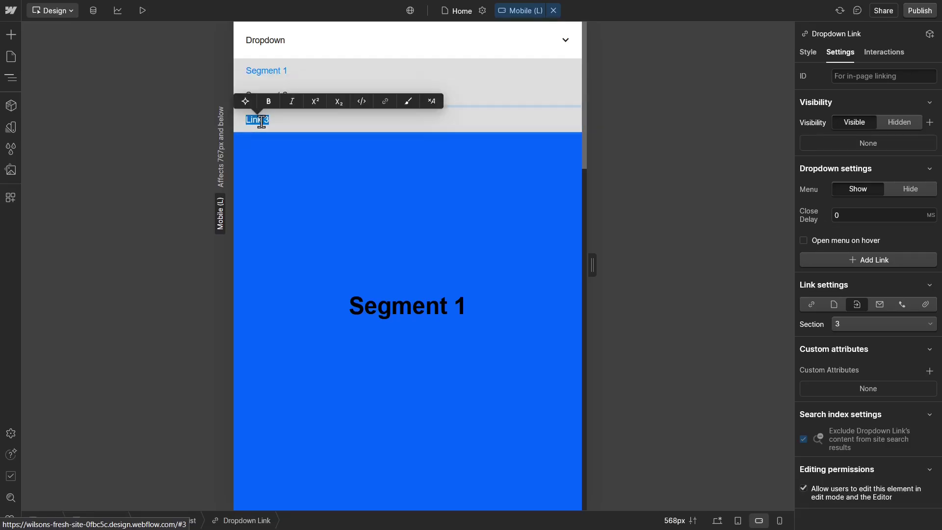
key("ctrl+v")
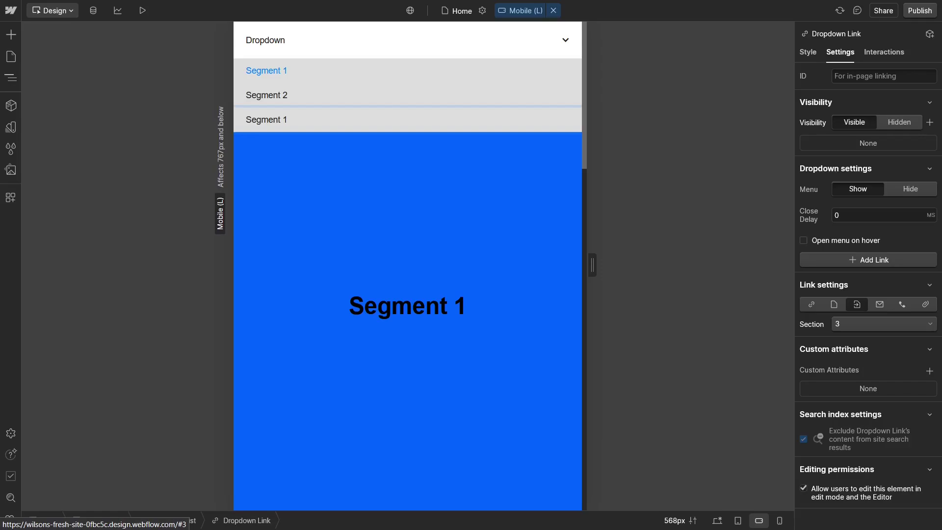
key("BackSpace")
type("3")
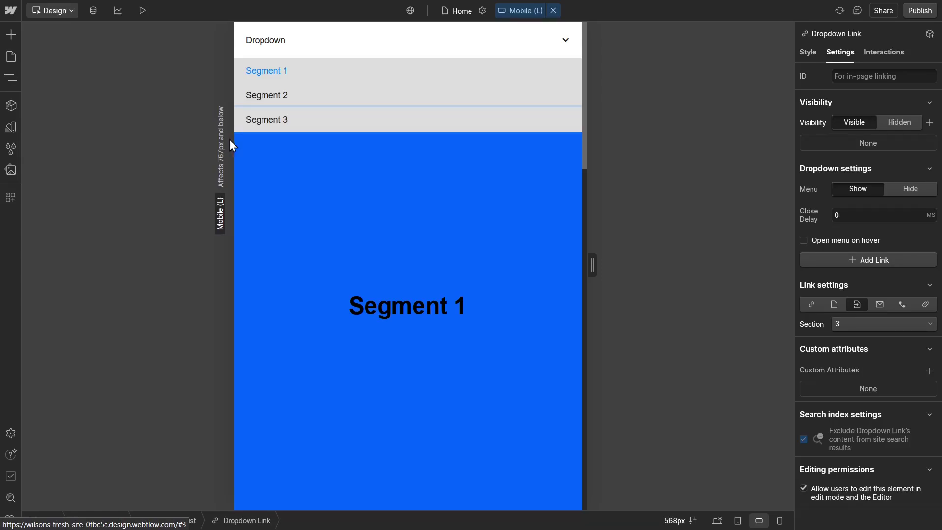
left_click(416, 187)
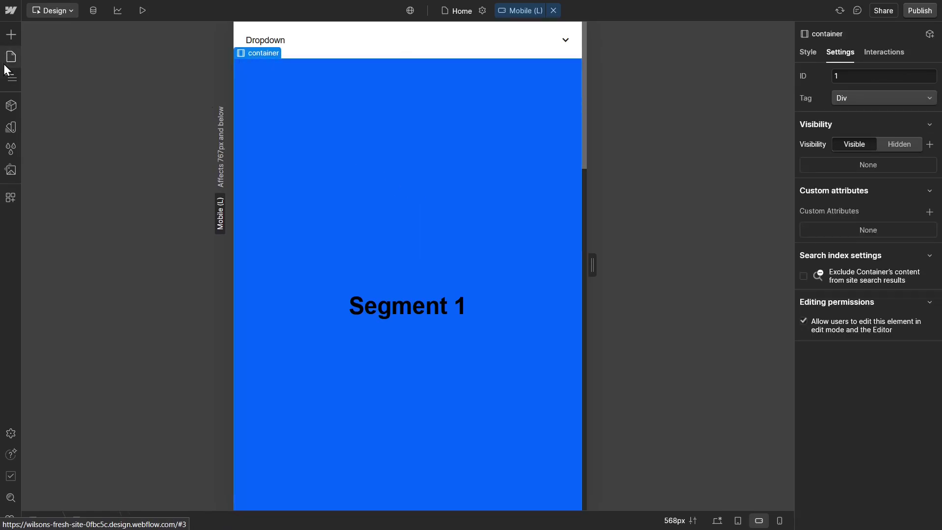
- Select the Dropdown List and the Segment 1 container, then review the structure in the Navigator
left_click(12, 78)
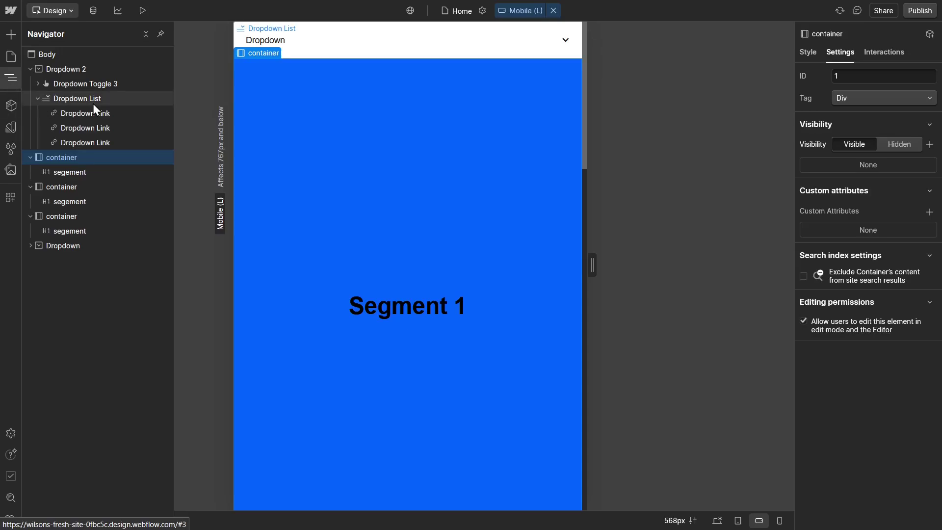
left_click(75, 101)
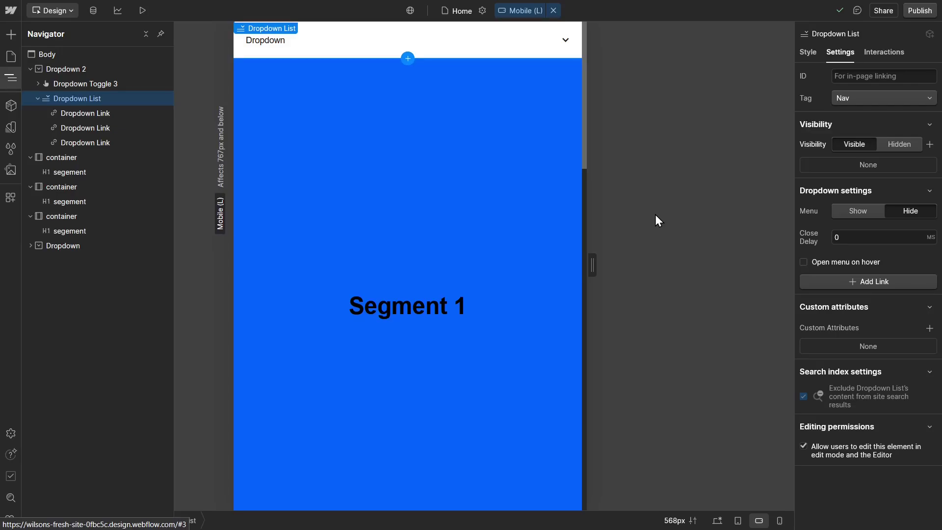
left_click(516, 185)
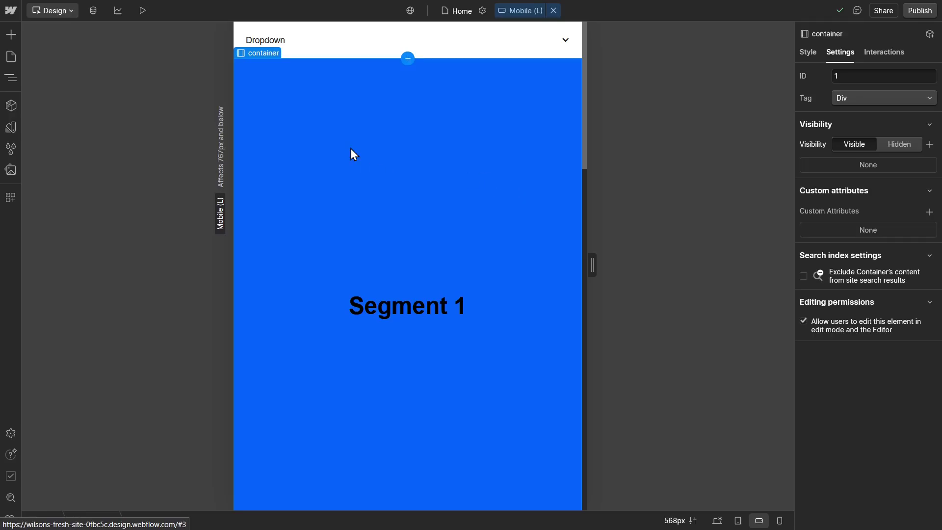
left_click(11, 77)
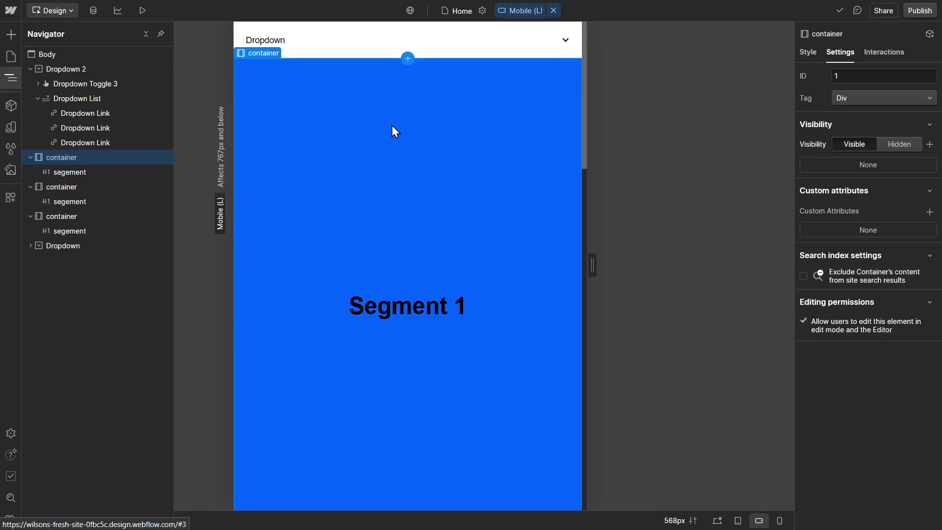
- Preview the page and use the dropdown to jump to Segment 3, Segment 2, then Segment 1
left_click(141, 11)
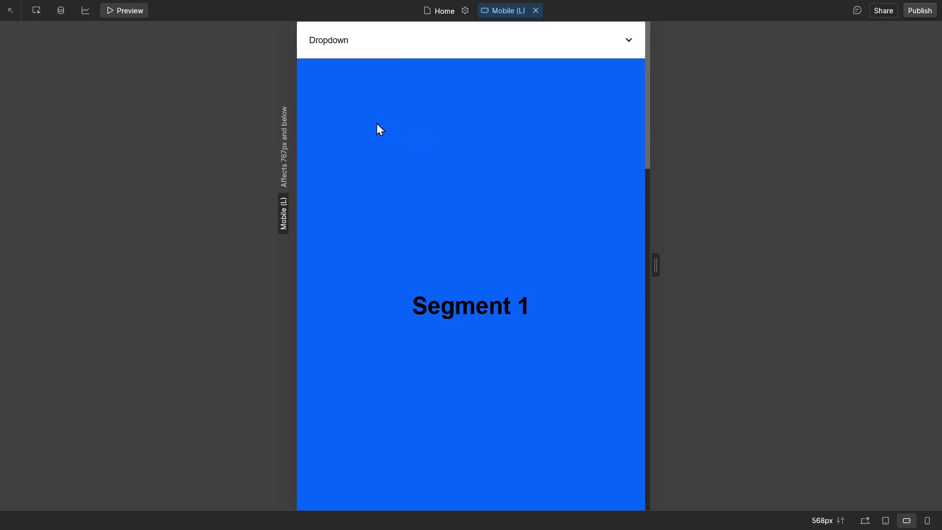
left_click(382, 53)
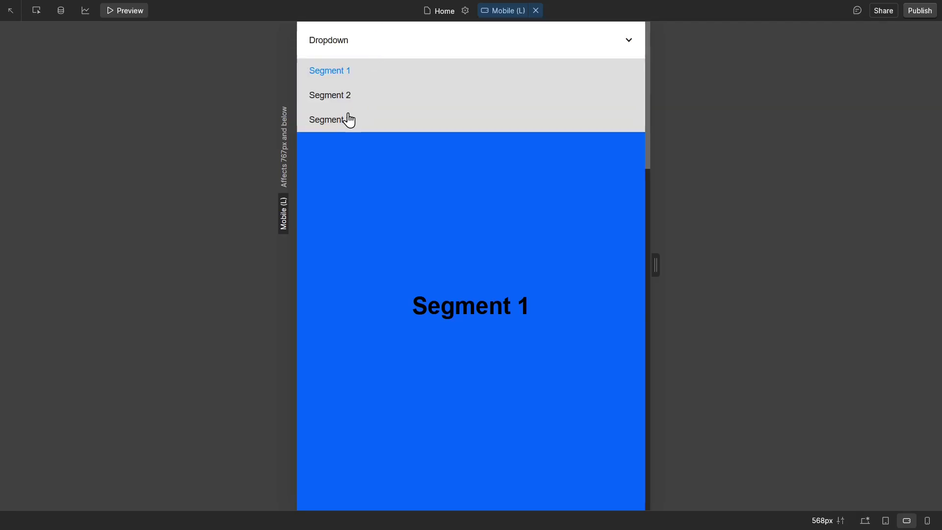
left_click(342, 120)
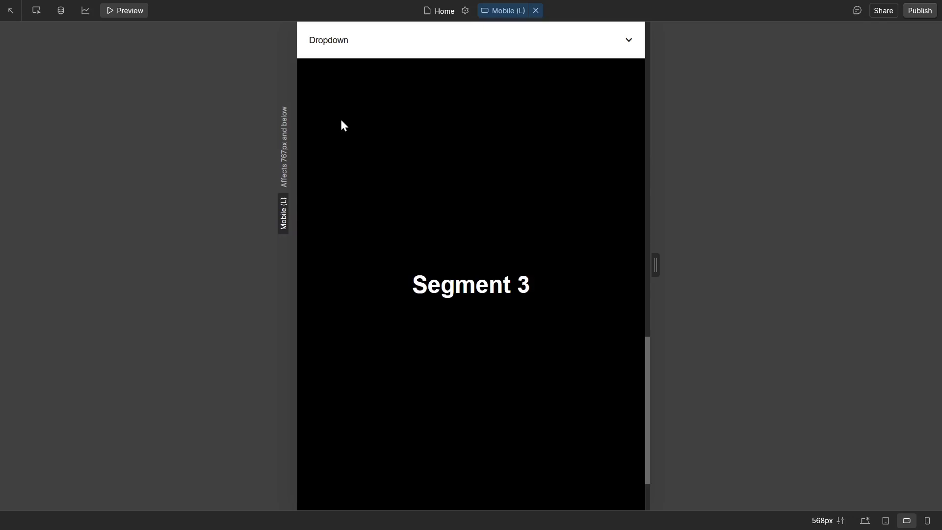
left_click(358, 43)
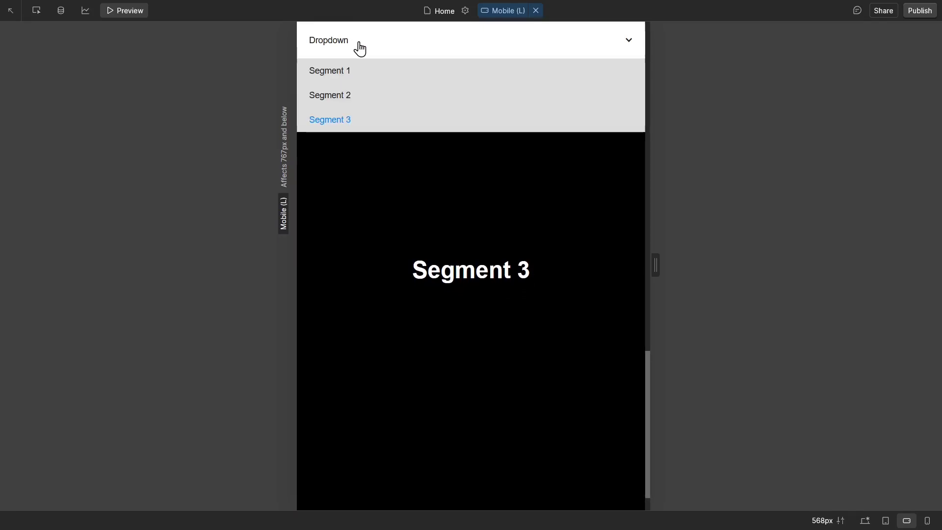
left_click(358, 97)
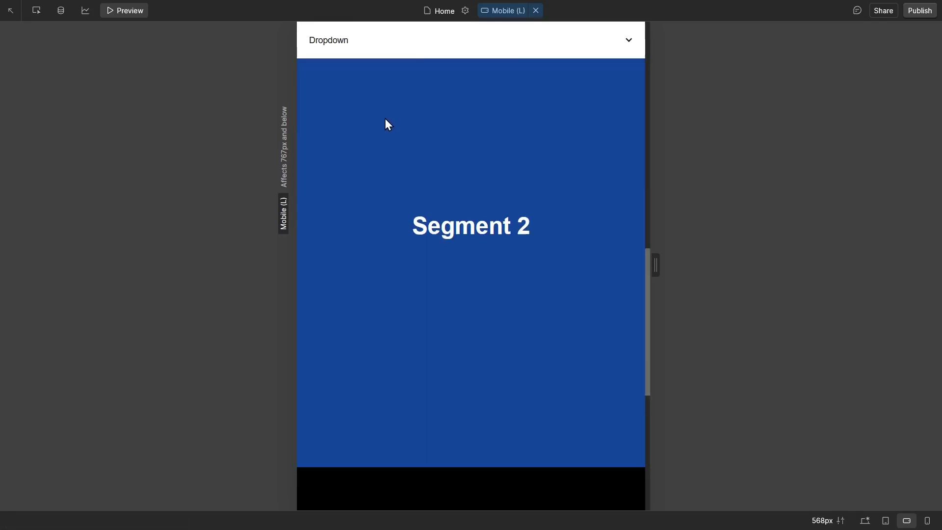
left_click(367, 45)
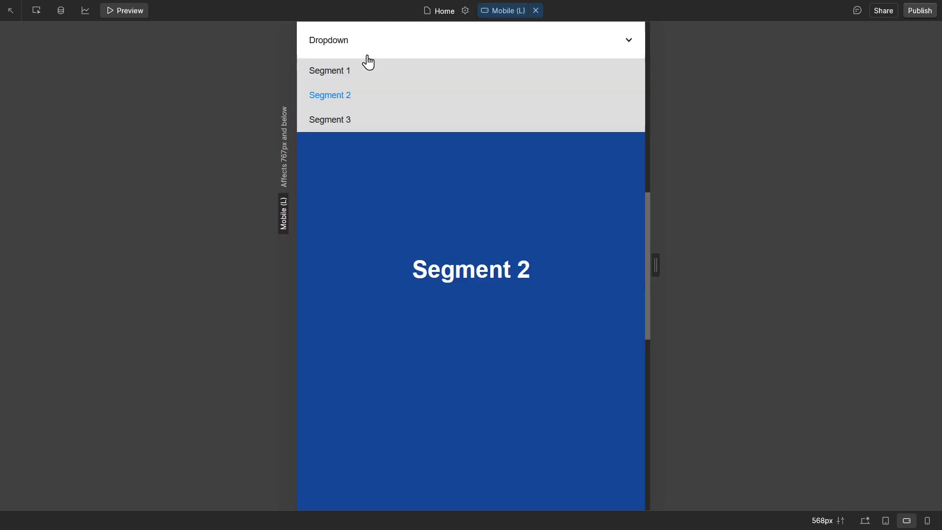
left_click(364, 78)
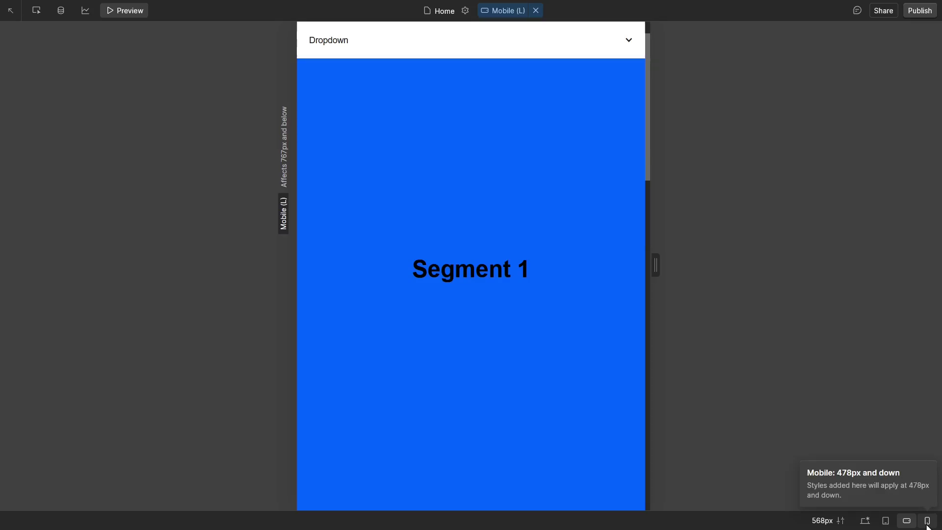
- Switch to the 320px Mobile portrait breakpoint and test jumps to Segment 3, 2 and 1
left_click(927, 524)
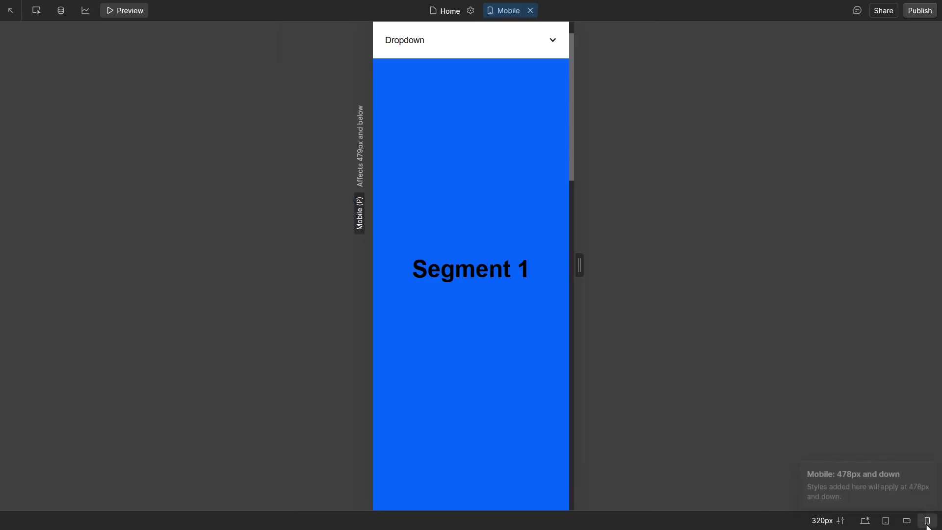
left_click(521, 37)
left_click(414, 121)
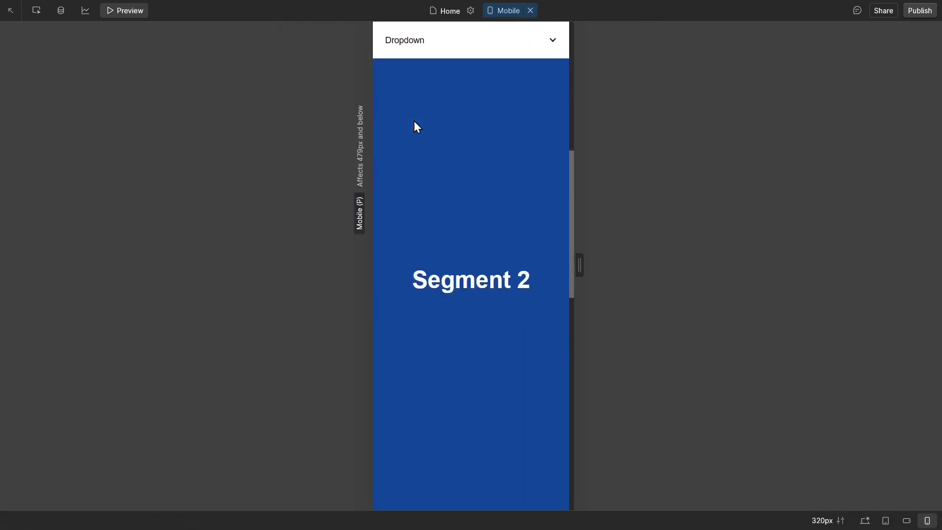
left_click(475, 50)
left_click(423, 101)
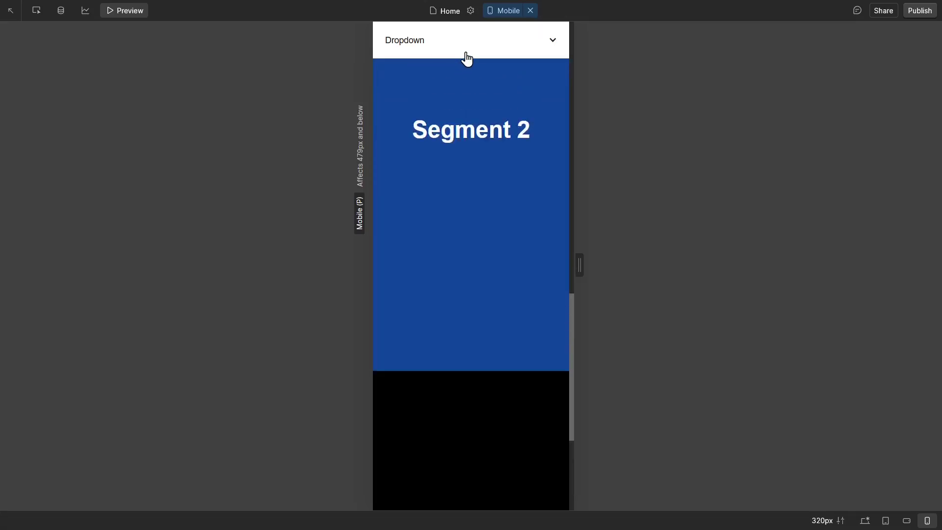
left_click(464, 56)
left_click(447, 73)
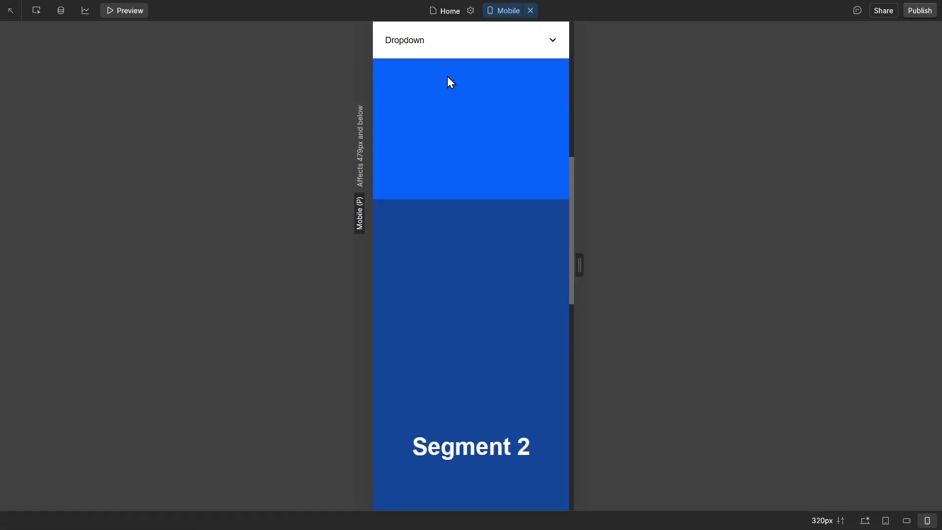